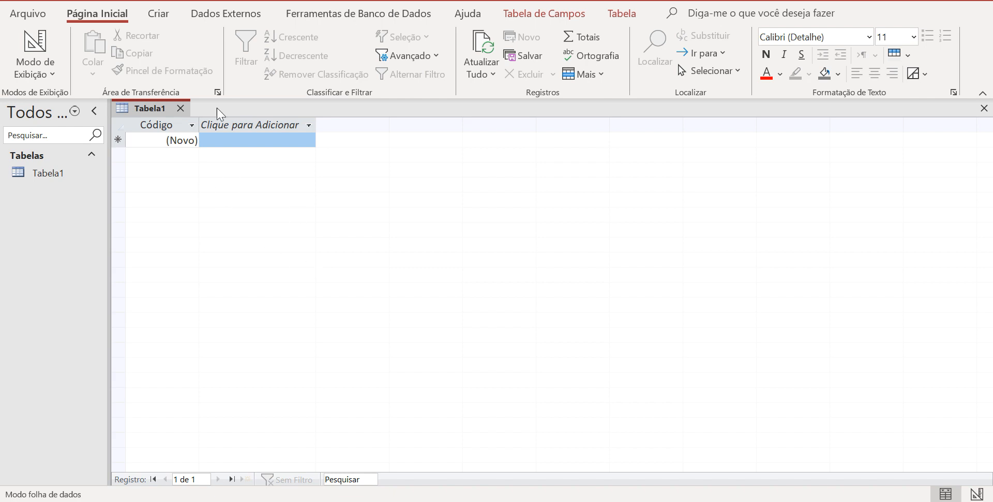
# - Close the empty Tabela1 and create a new blank table
pyautogui.click(156, 8)
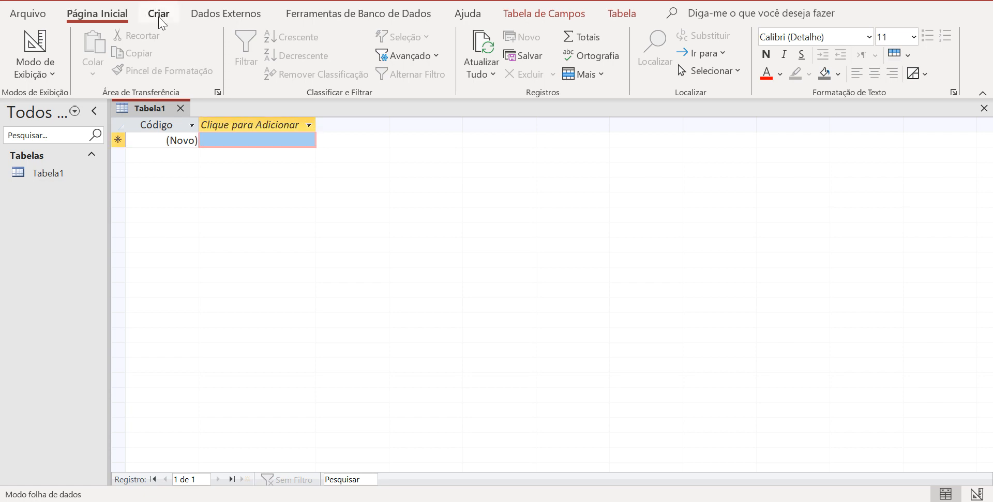
pyautogui.click(158, 13)
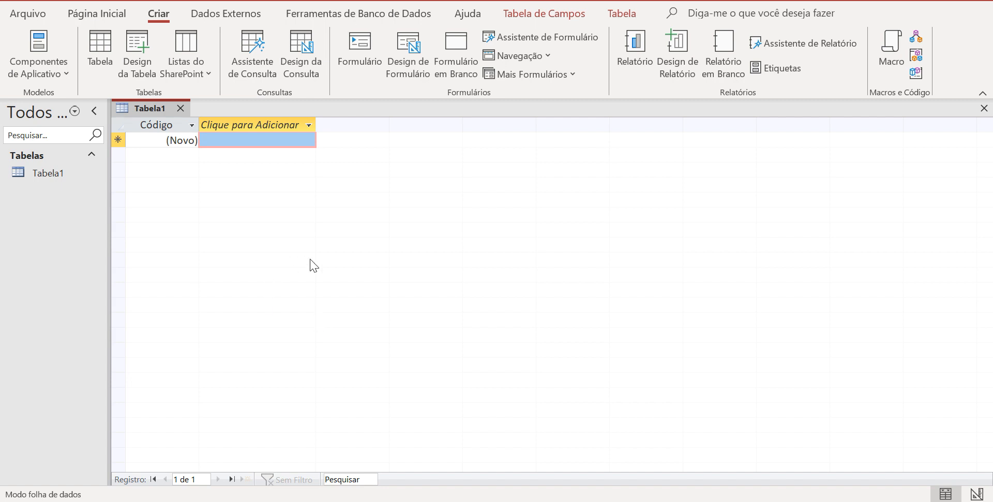
pyautogui.click(178, 108)
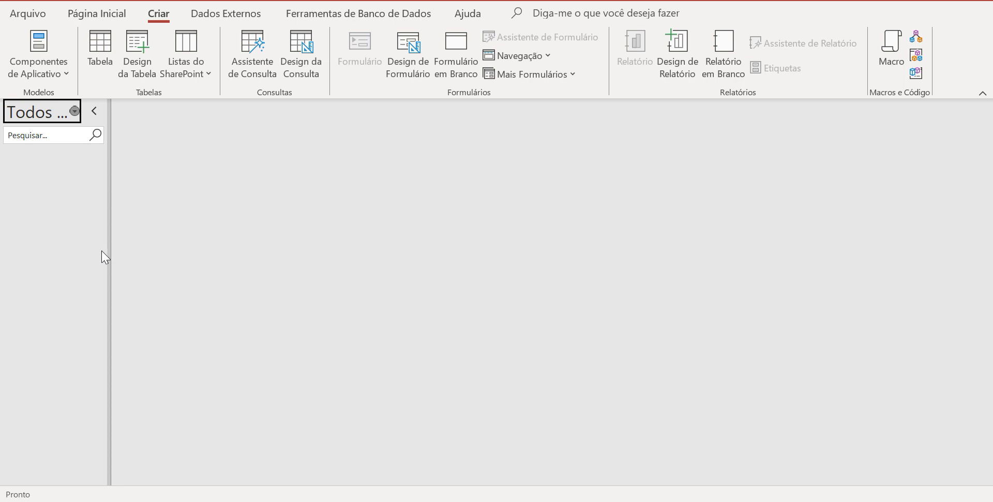
pyautogui.click(100, 58)
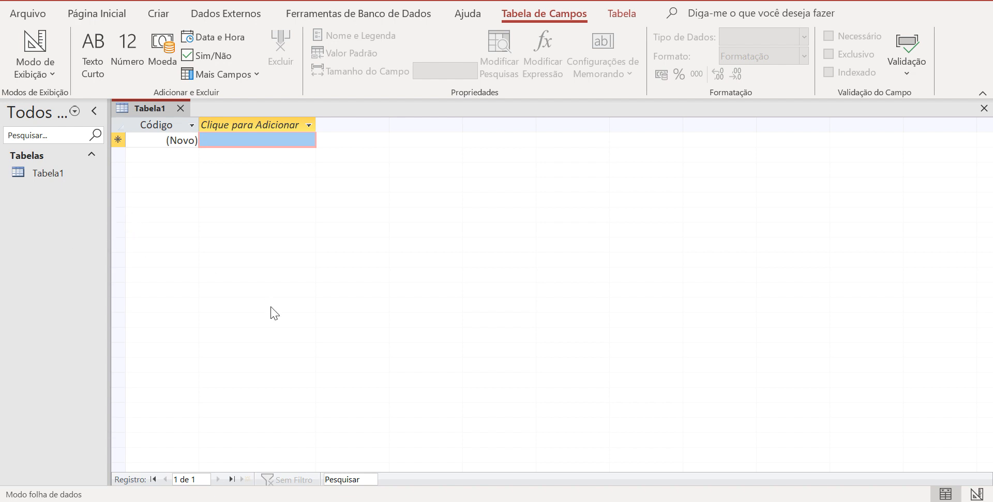
pyautogui.click(48, 174)
pyautogui.rightClick(46, 172)
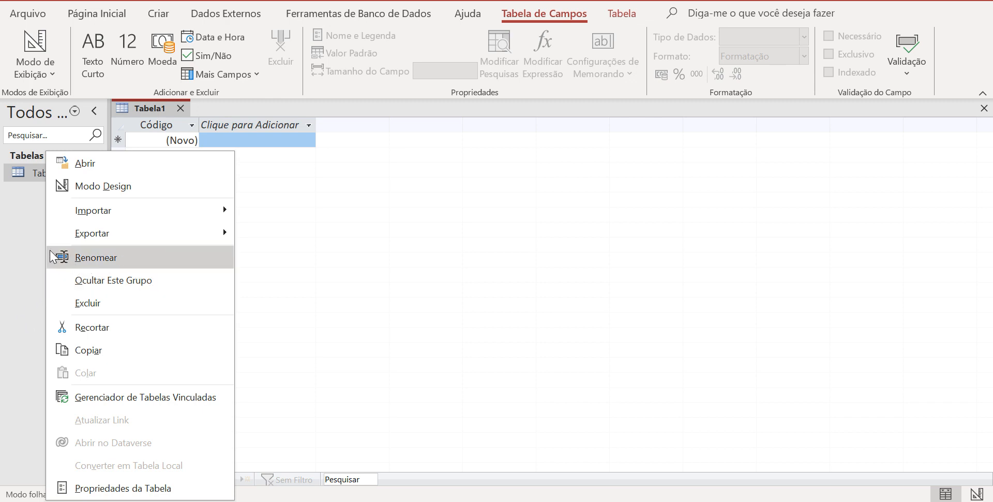
pyautogui.click(25, 243)
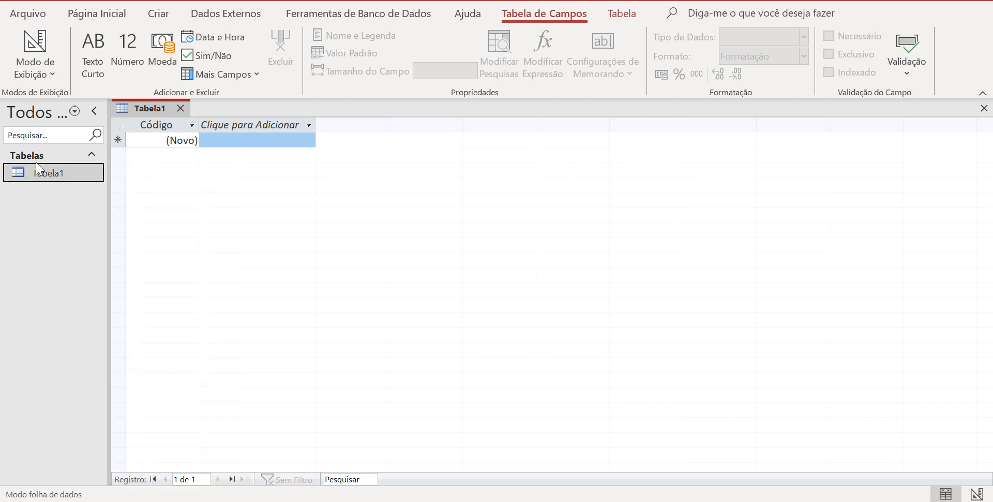
pyautogui.doubleClick(42, 175)
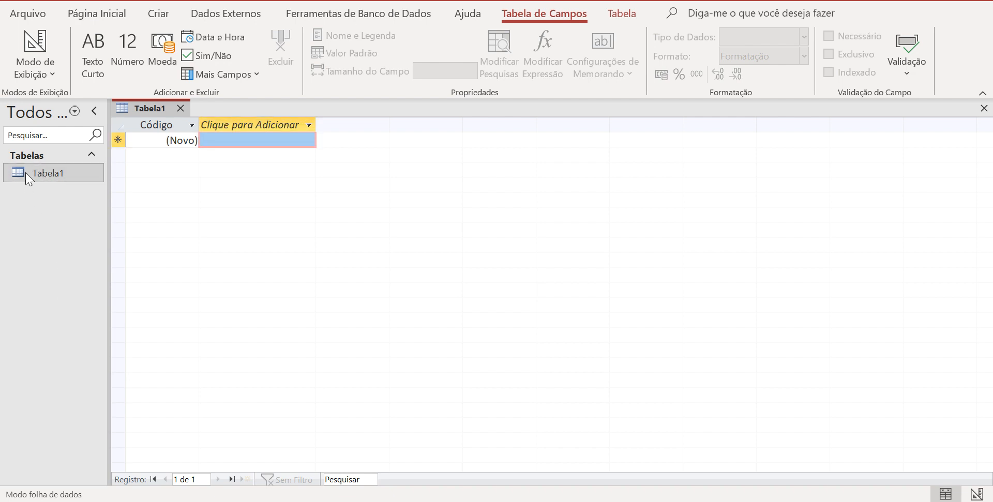
# - Switch the new table to Design view, saving it as tbl_clientes
pyautogui.click(54, 76)
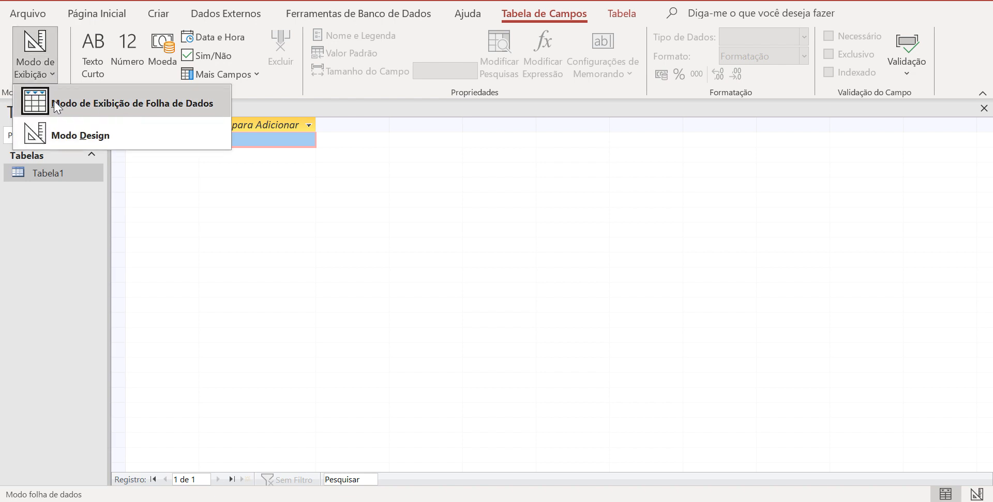
pyautogui.click(73, 135)
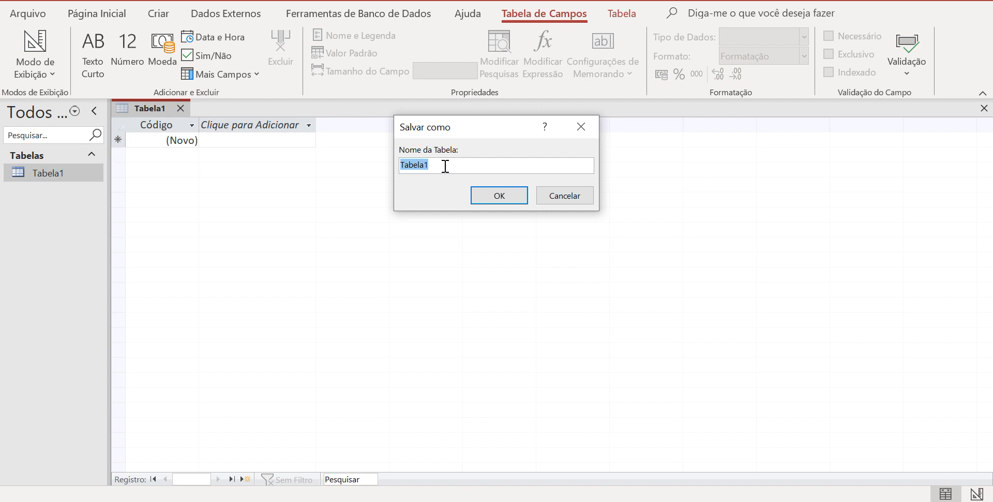
pyautogui.write('tbl')
pyautogui.write('_clientes')
pyautogui.click(500, 195)
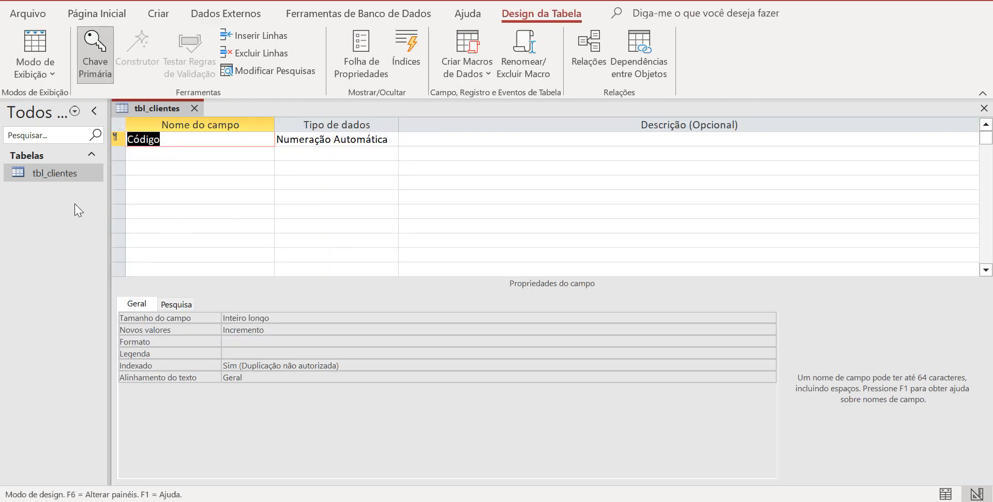
# - Check tbl_clientes in Datasheet view, return to Design view, and rename the primary key field to cod_cliente
pyautogui.click(32, 46)
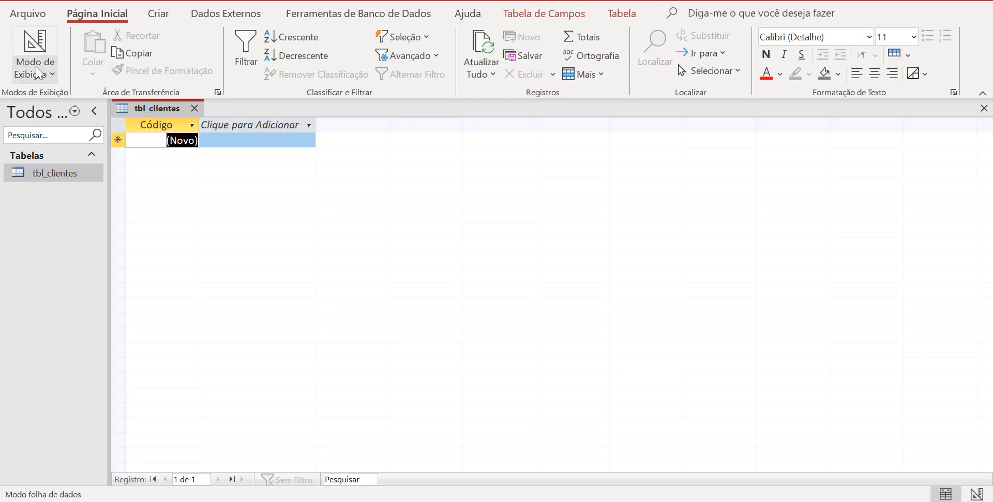
pyautogui.click(33, 49)
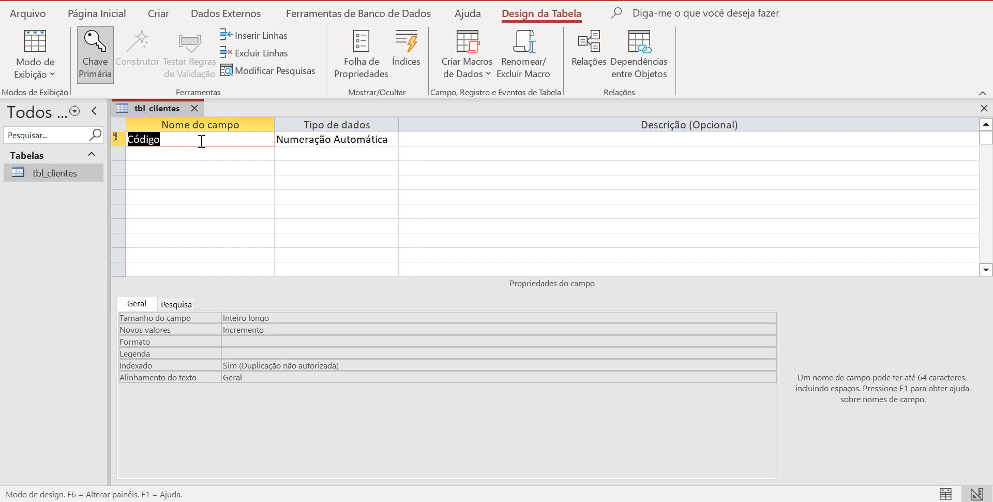
pyautogui.write('cod')
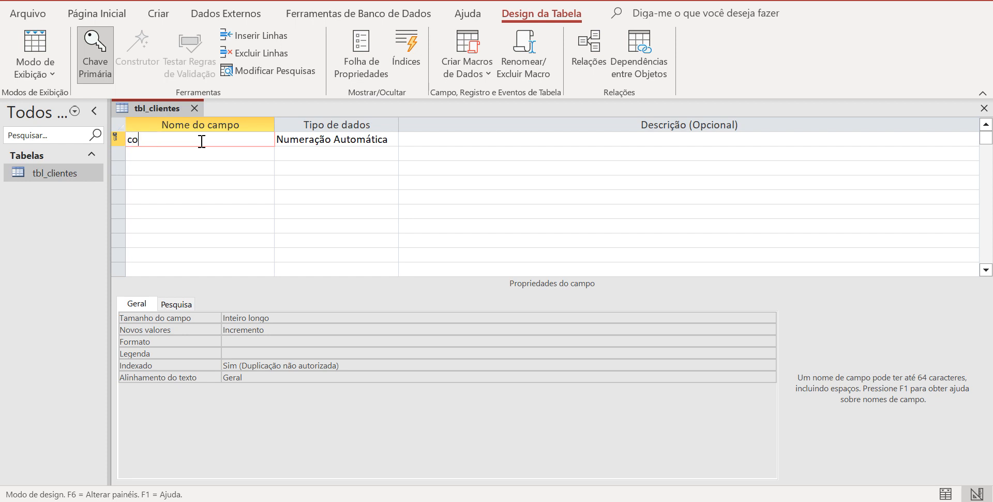
pyautogui.write('_cliente')
pyautogui.click(445, 141)
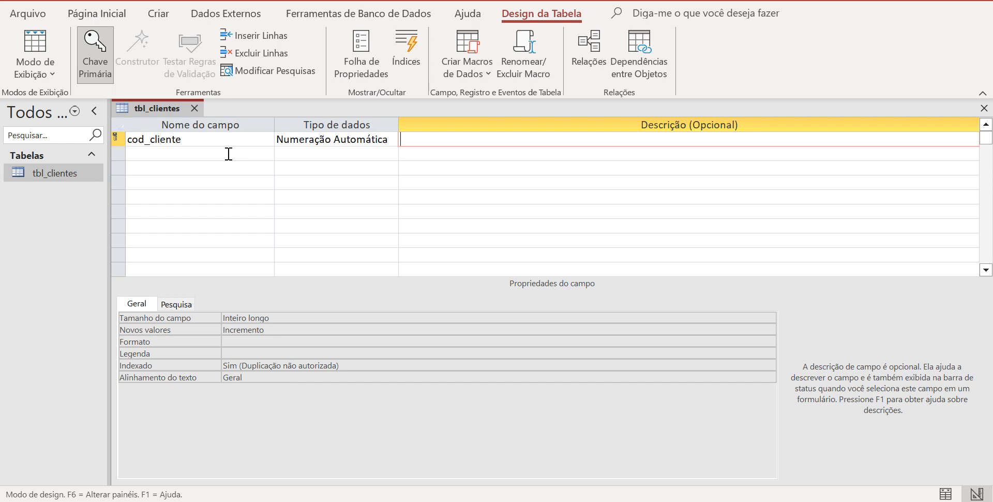
# - Check the cod_cliente field's size and format options and set its caption (Legenda) to CÓDIGO
pyautogui.click(286, 139)
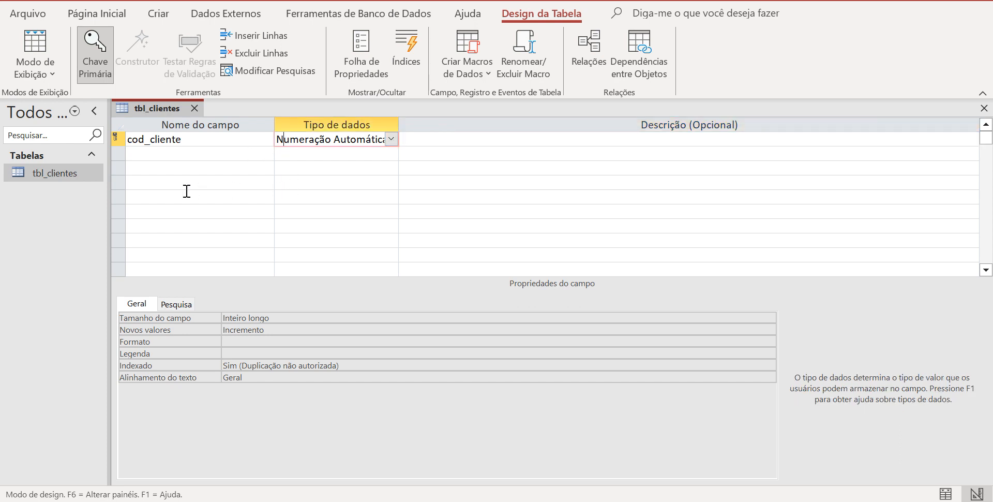
pyautogui.click(274, 319)
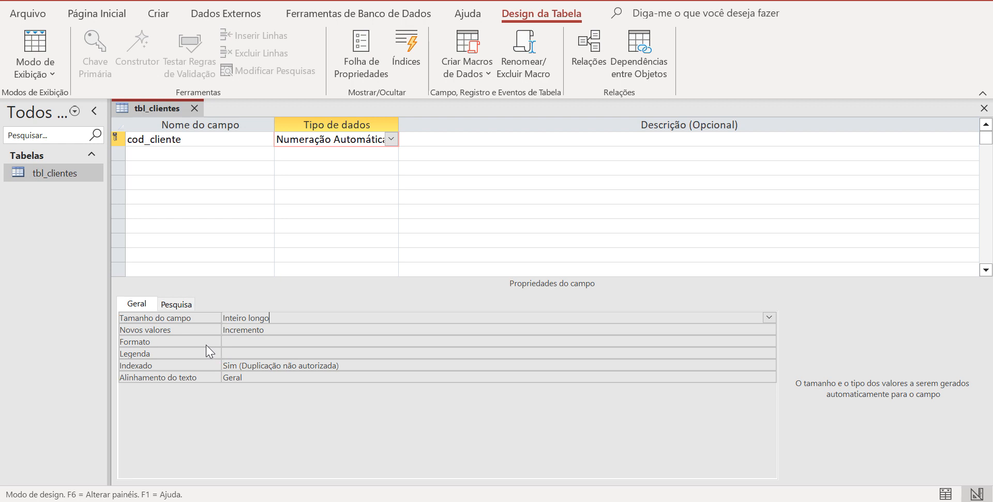
pyautogui.click(241, 341)
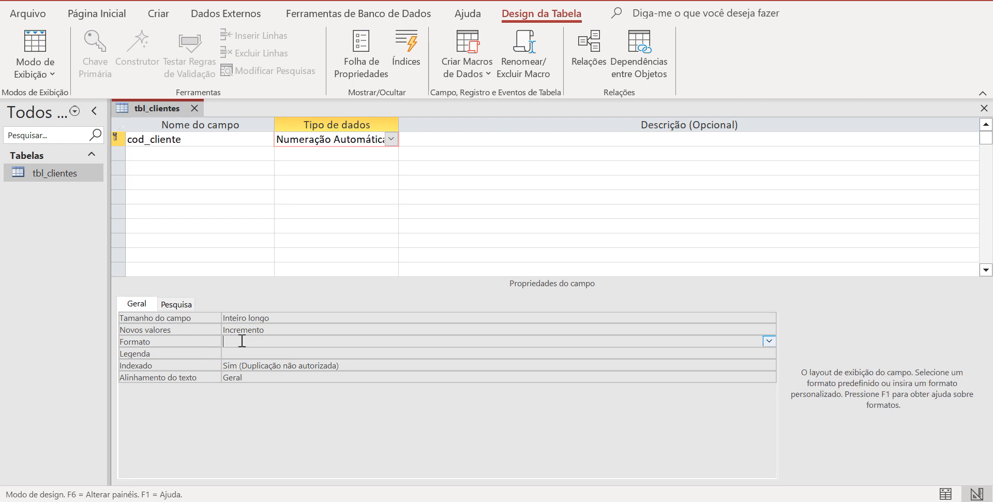
pyautogui.click(769, 341)
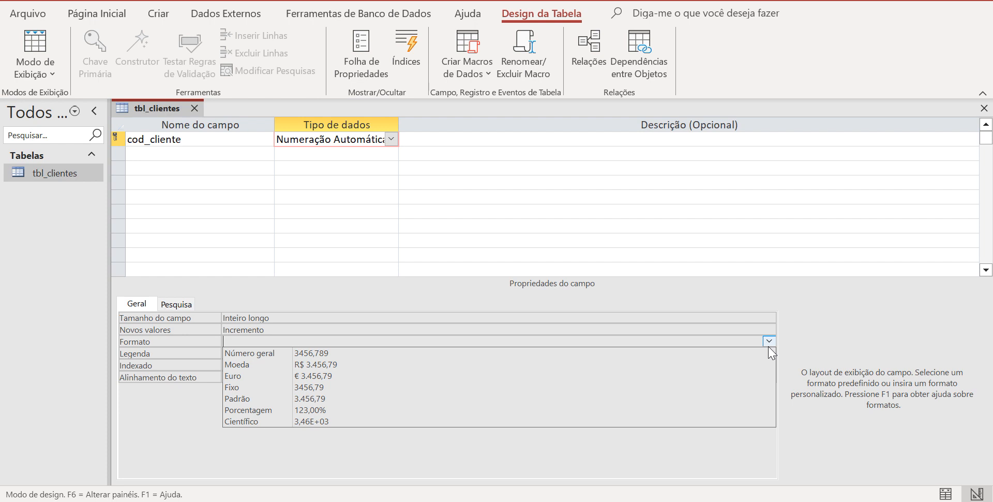
pyautogui.press('Escape')
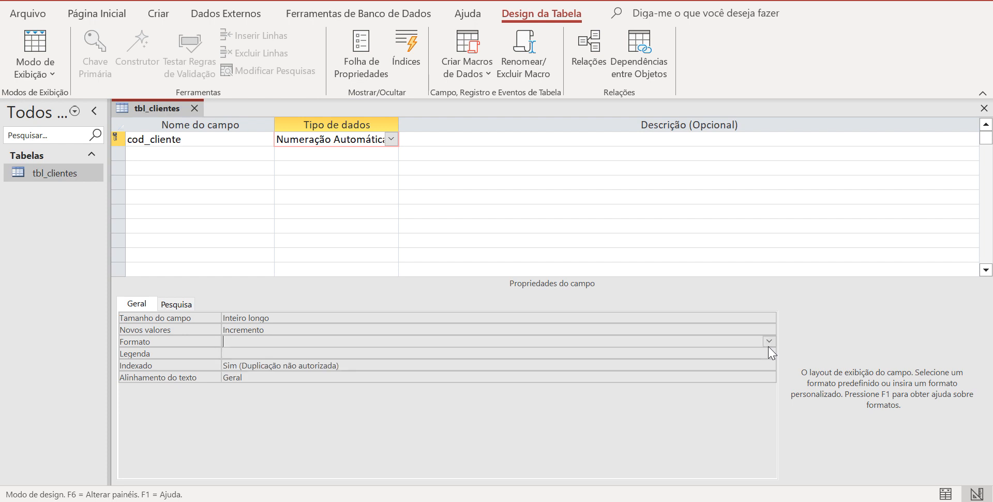
pyautogui.click(239, 353)
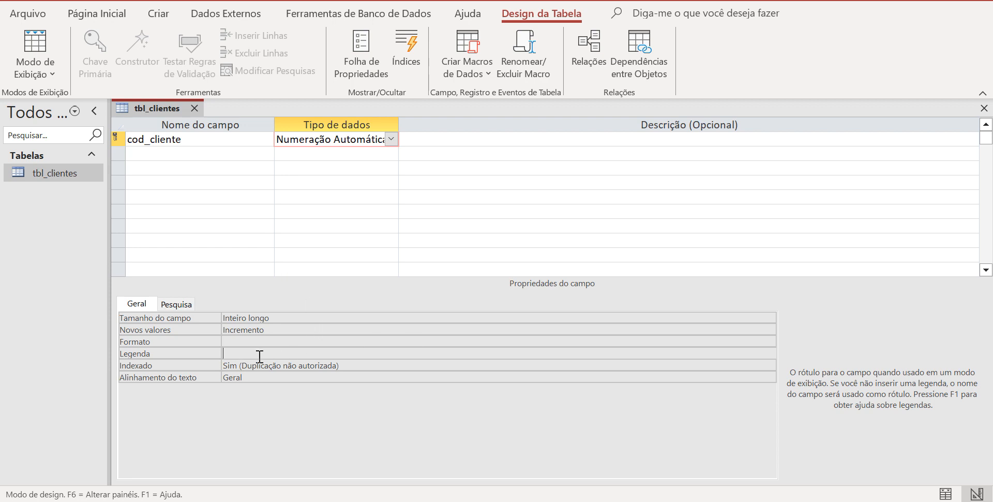
pyautogui.press('capslock')
pyautogui.write('CÓ')
pyautogui.write('DIGO')
# - Add a second field named nom_cliente with the Texto Curto data type
pyautogui.click(151, 151)
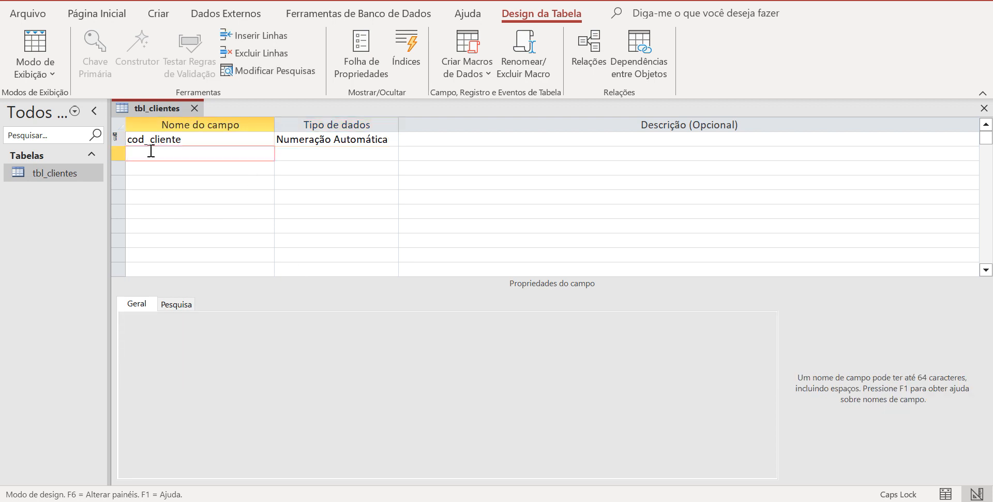
pyautogui.press('capslock')
pyautogui.write('nom_clikente')
pyautogui.click(169, 154)
pyautogui.press('BackSpace')
pyautogui.click(308, 153)
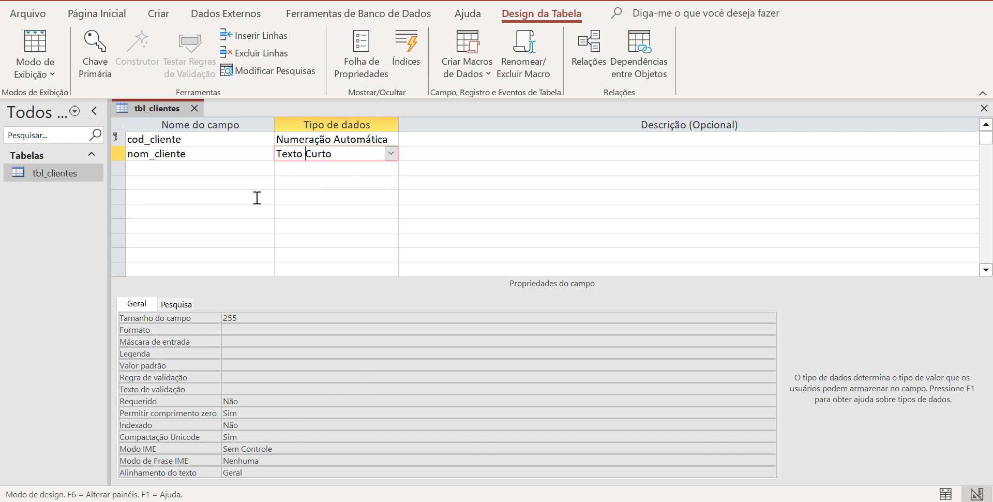
# - Try the Texto Longo data type for nom_cliente and return it to Texto Curto
pyautogui.click(250, 317)
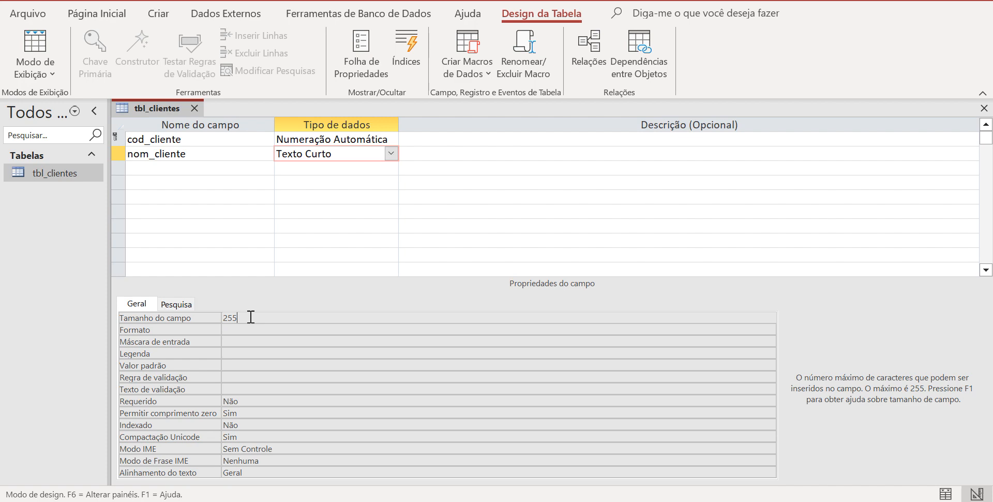
pyautogui.click(390, 153)
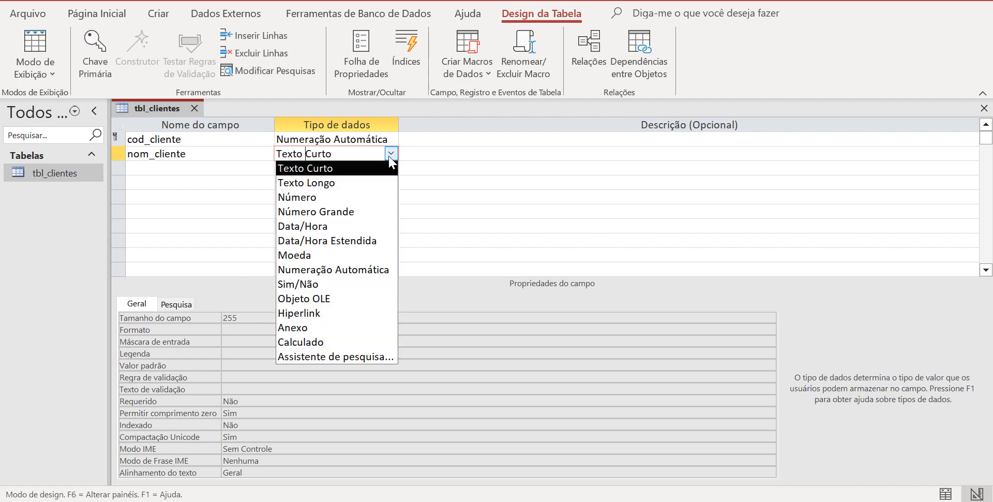
pyautogui.click(341, 185)
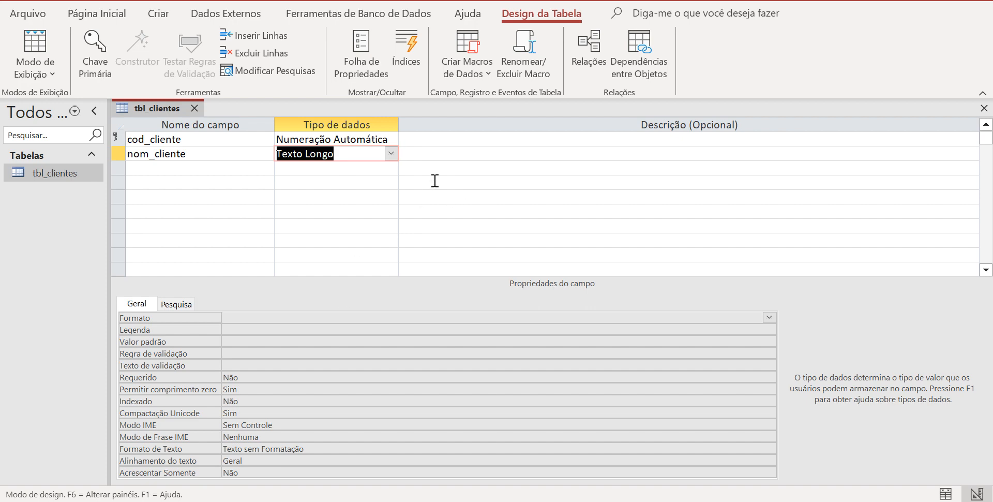
pyautogui.click(391, 154)
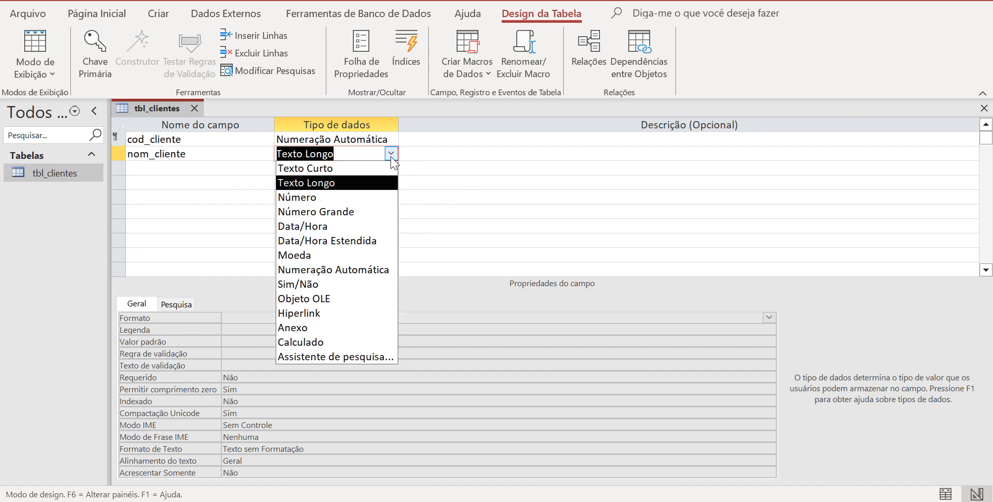
pyautogui.click(360, 169)
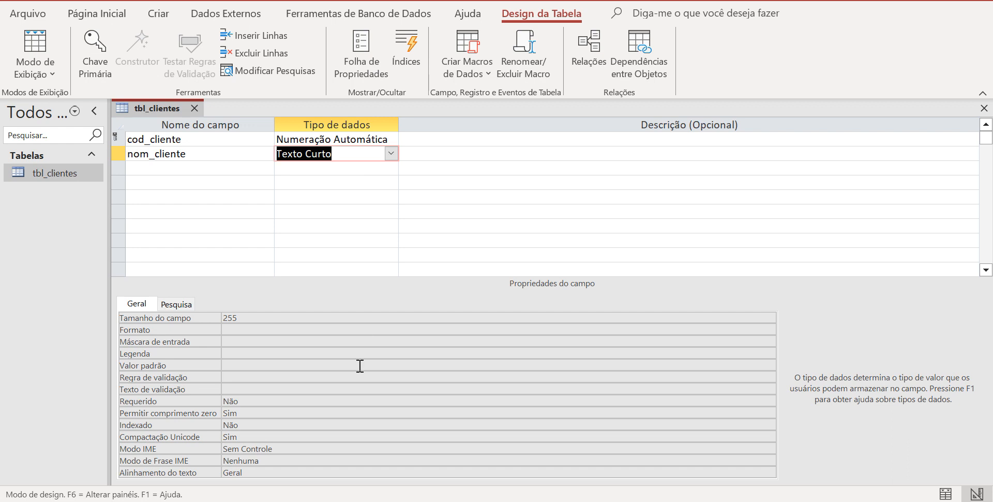
# - Set the nom_cliente field size to 50
pyautogui.click(254, 318)
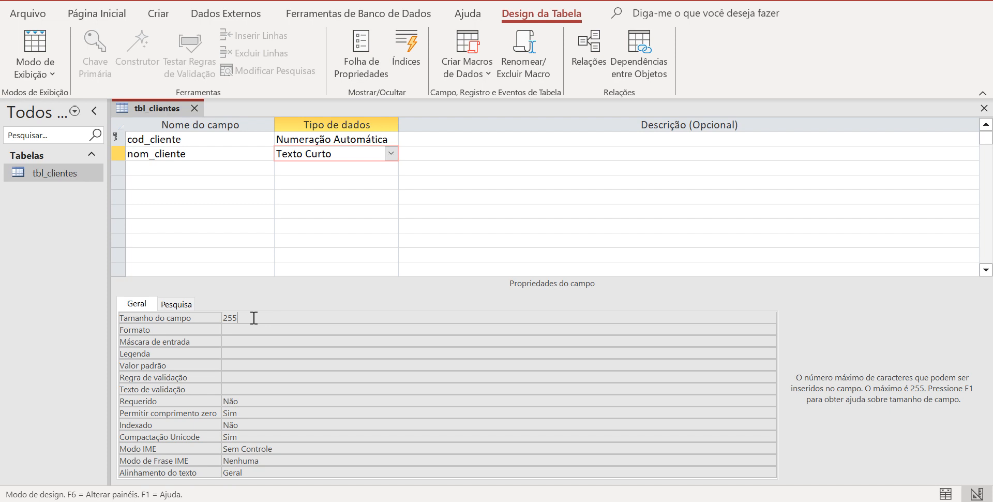
pyautogui.press('BackSpace')
pyautogui.press('BackSpace')
pyautogui.press('BackSpace')
pyautogui.write('50')
# - Set the nom_cliente caption (Legenda) to NOME and check its default value, validation rule and required properties
pyautogui.click(249, 328)
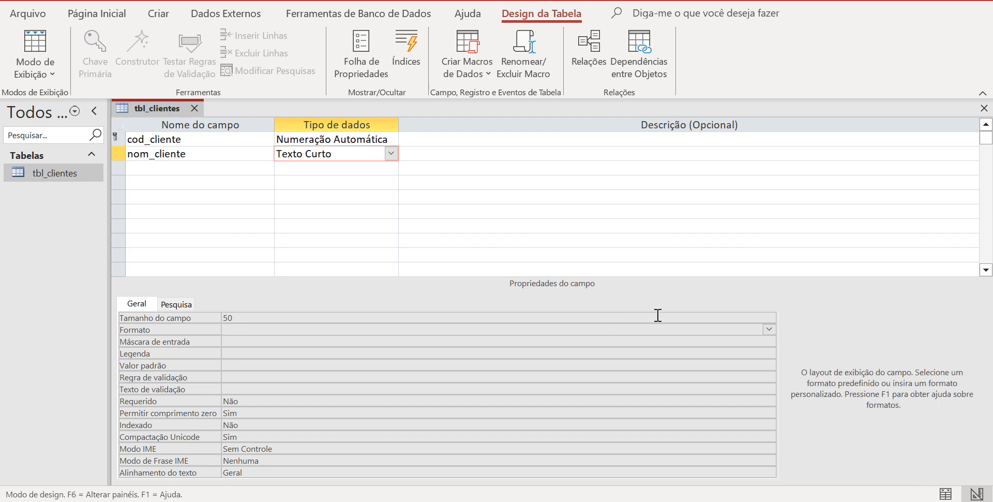
pyautogui.click(770, 330)
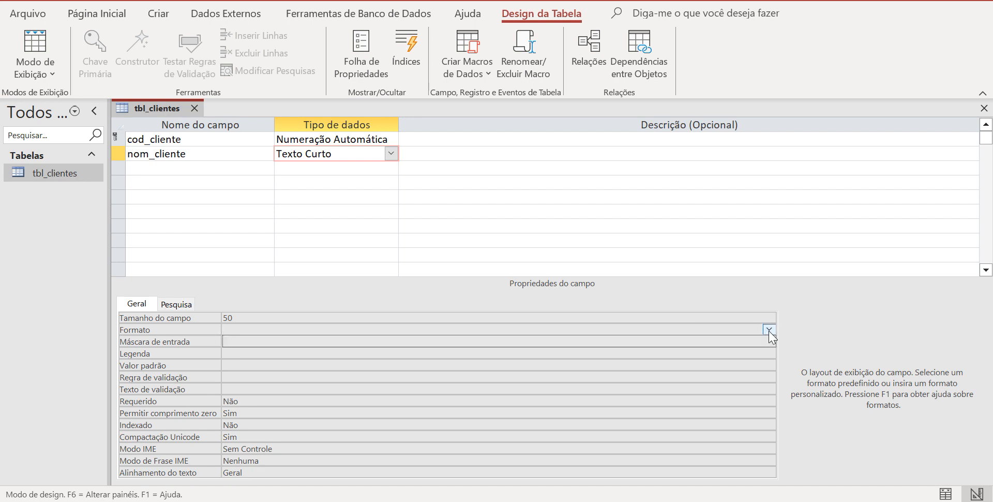
pyautogui.click(769, 332)
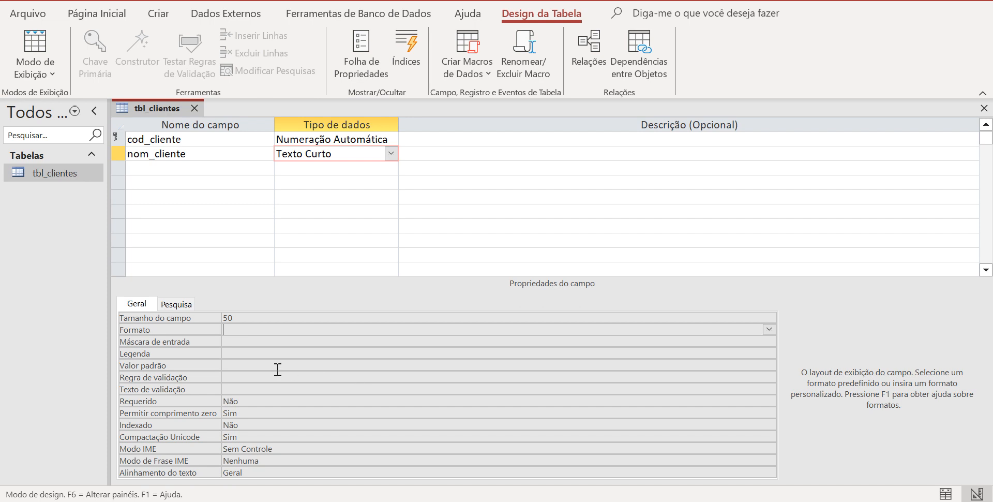
pyautogui.click(239, 357)
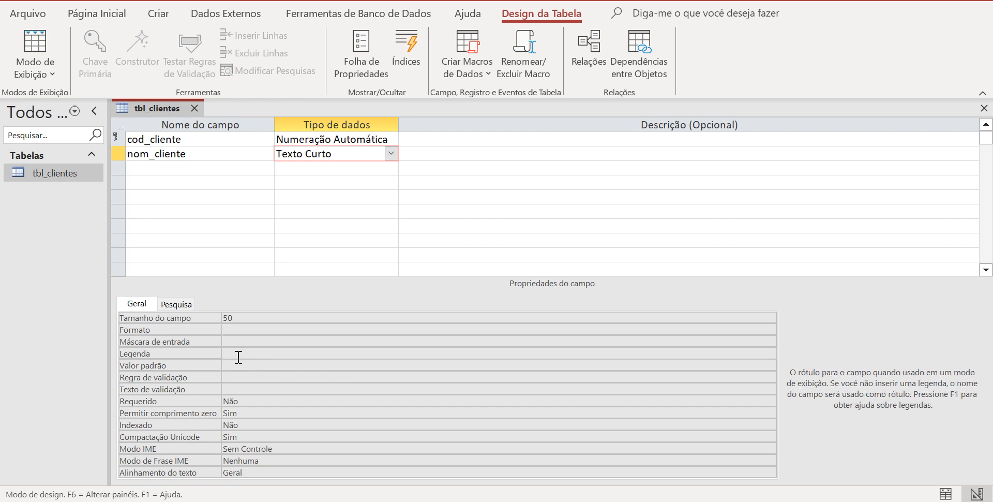
pyautogui.write('NOME')
pyautogui.click(235, 367)
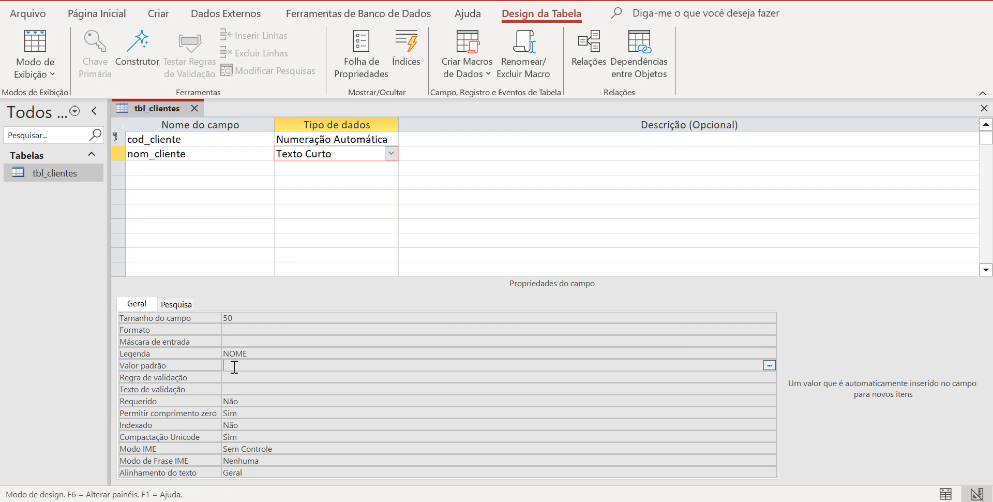
pyautogui.click(234, 379)
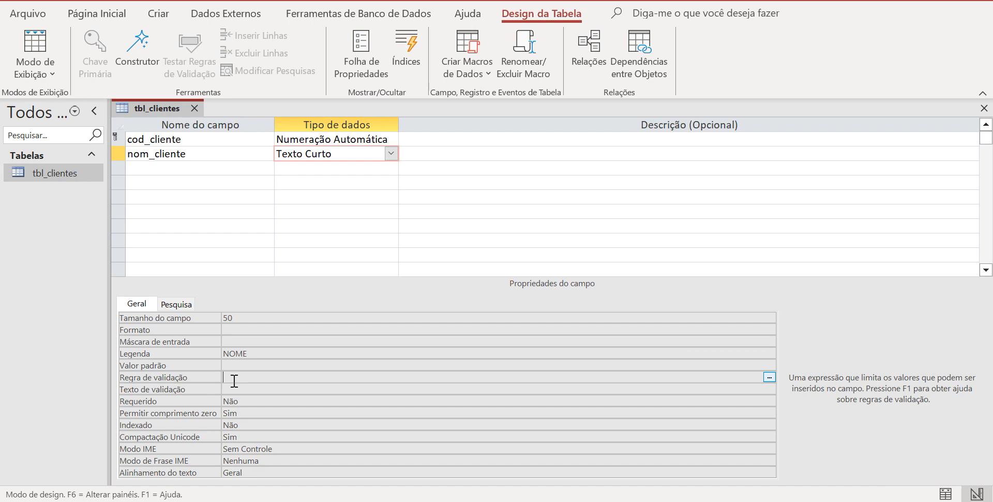
pyautogui.click(246, 404)
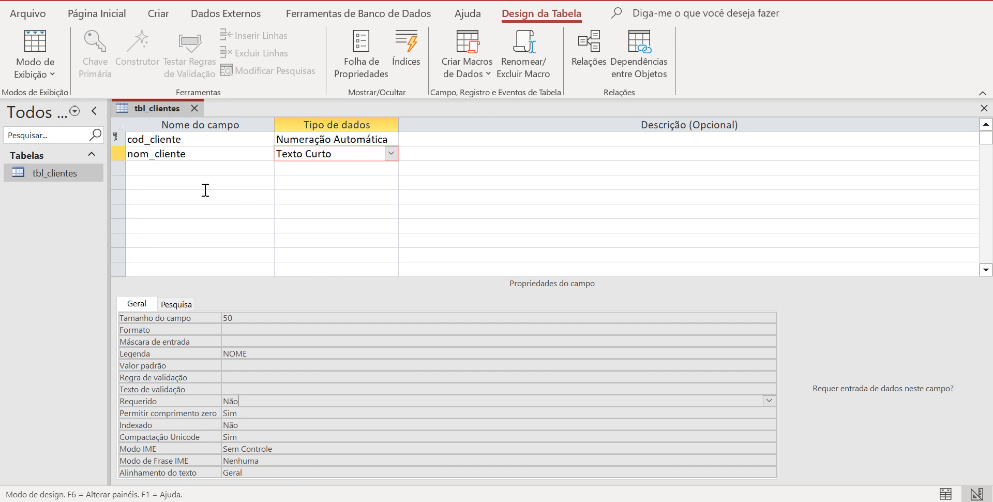
# - Add a third field named eme_cliente with the Texto Curto data type
pyautogui.click(145, 170)
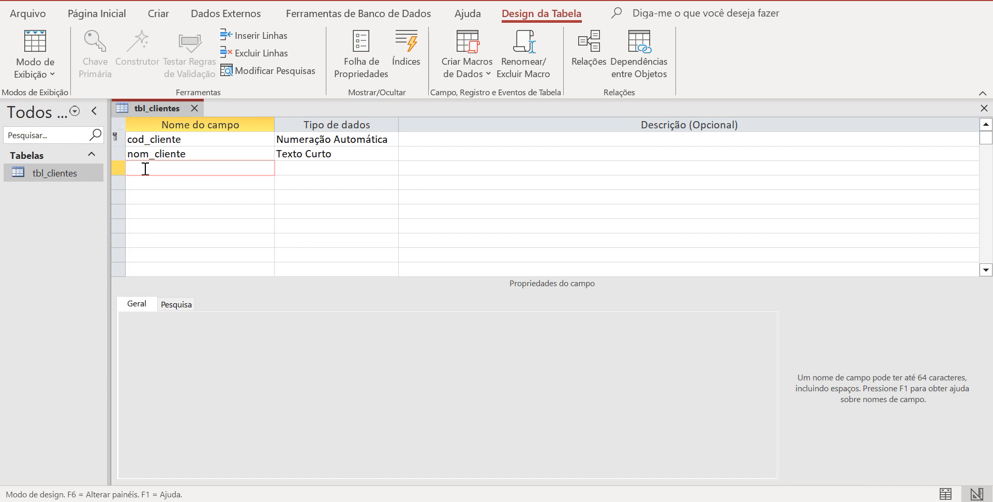
pyautogui.write('eme_cliente')
pyautogui.click(319, 169)
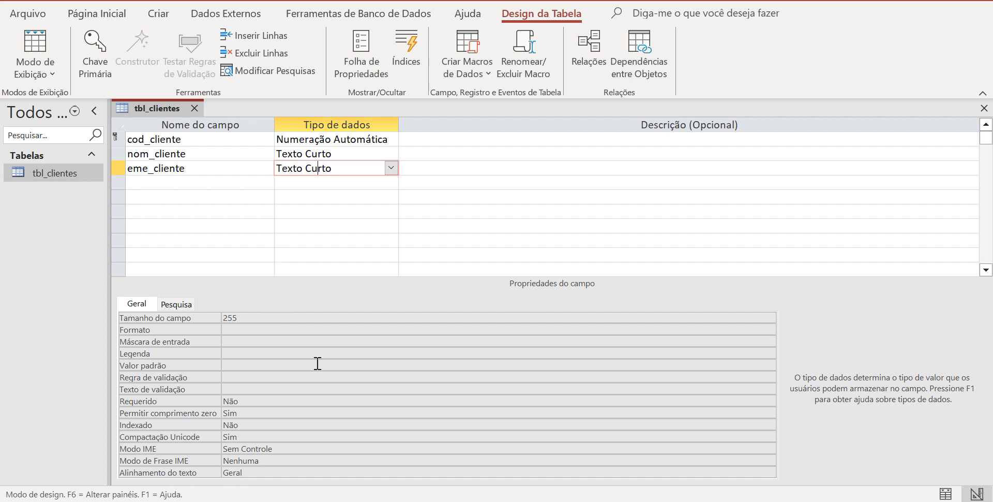
# - Set the eme_cliente field size (Tamanho do campo) to 30
pyautogui.click(245, 319)
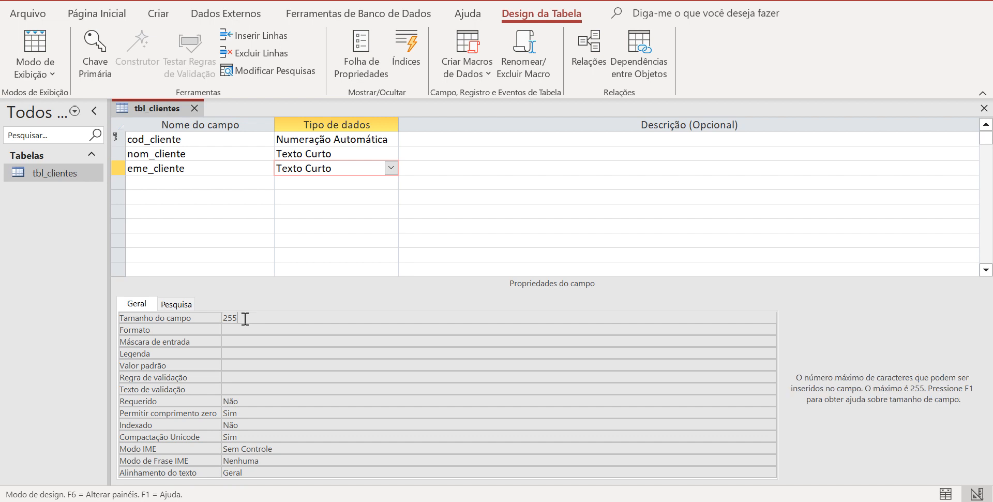
pyautogui.press('BackSpace')
pyautogui.press('BackSpace')
pyautogui.press('BackSpace')
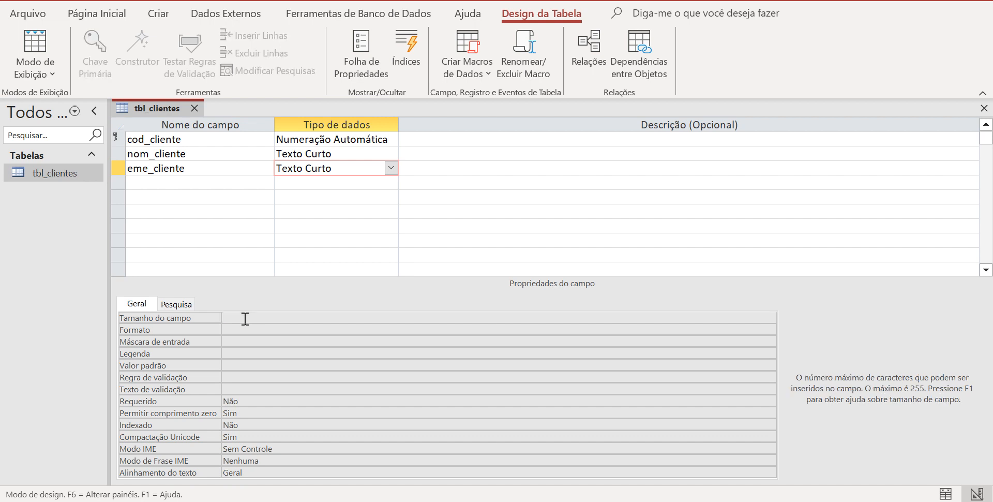
pyautogui.write('30')
# - Set the eme_cliente caption (Legenda) to e-MAIL
pyautogui.click(232, 353)
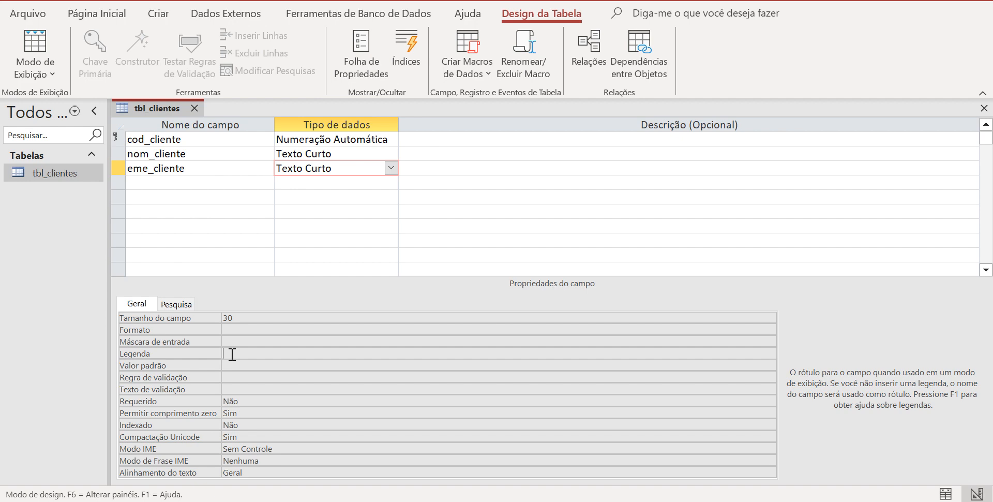
pyautogui.write('E')
pyautogui.press('BackSpace')
pyautogui.write('e-Mail')
pyautogui.press('BackSpace')
pyautogui.press('BackSpace')
pyautogui.press('BackSpace')
pyautogui.write('AIL')
# - Add a fourth field named cpf_cliente with the Texto Curto data type
pyautogui.click(169, 181)
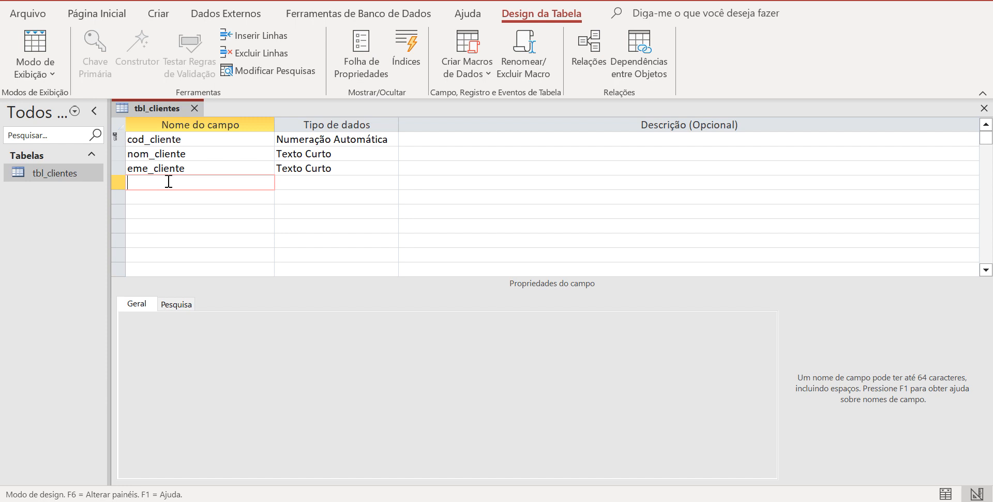
pyautogui.write('cpf_cliente')
pyautogui.click(290, 185)
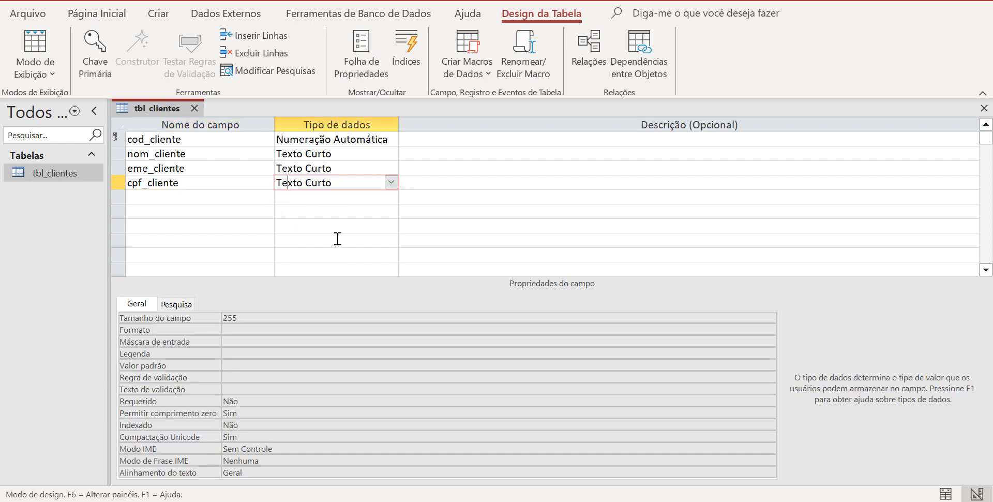
# - Try the Número data type for cpf_cliente with its decimal places (Casas decimais) set to 0
pyautogui.click(392, 183)
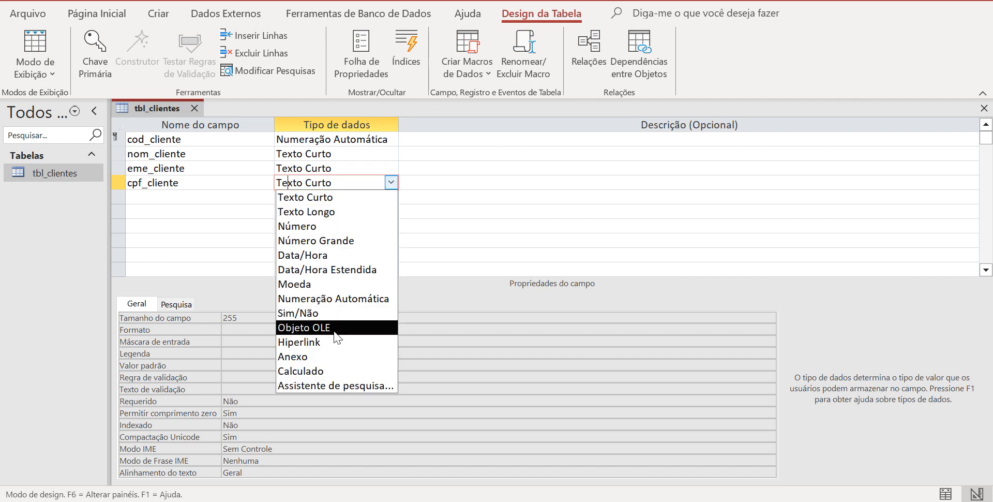
pyautogui.click(306, 226)
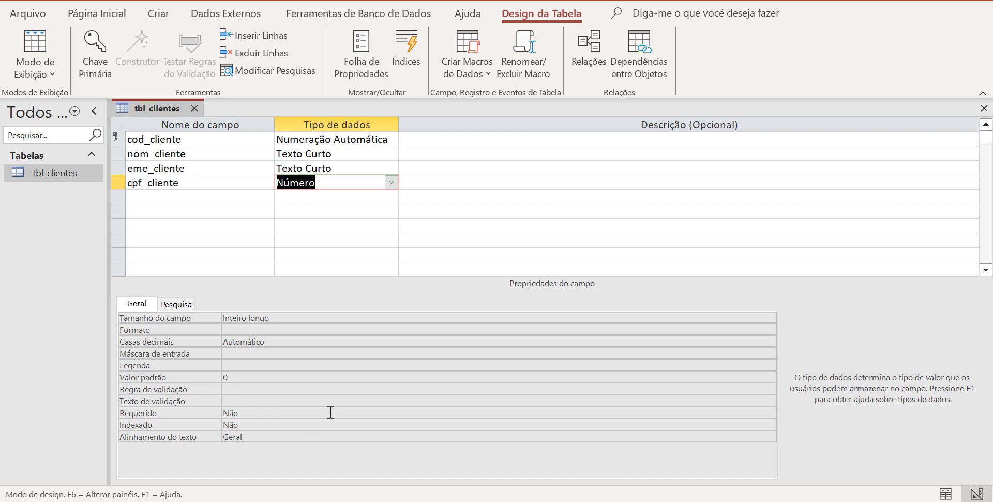
pyautogui.click(234, 353)
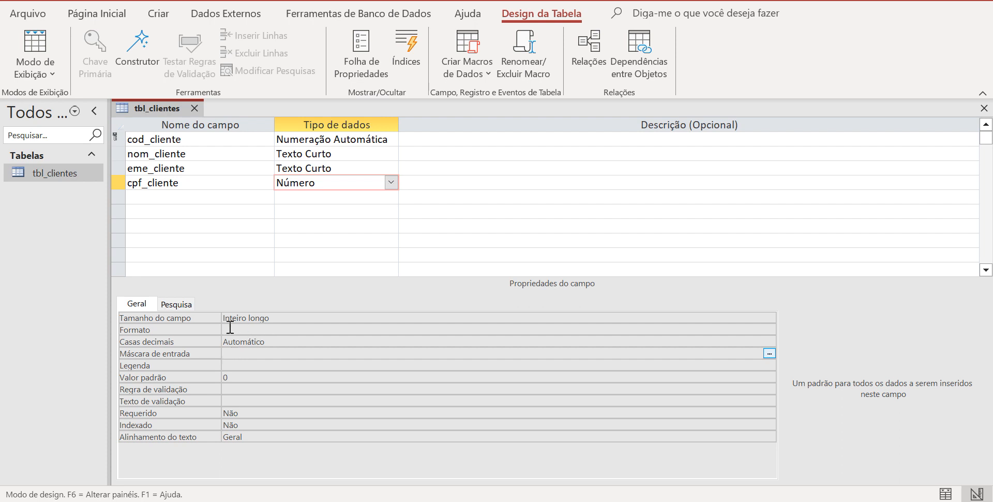
pyautogui.click(279, 342)
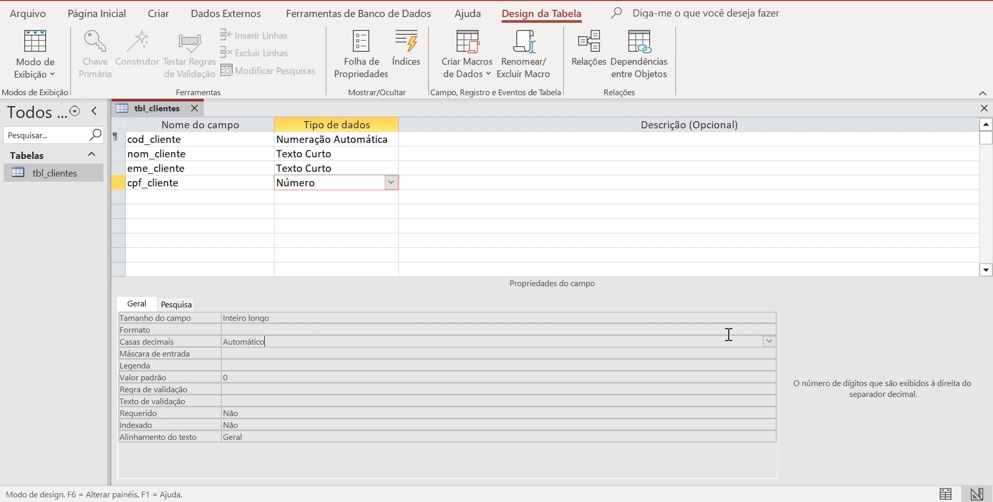
pyautogui.click(769, 342)
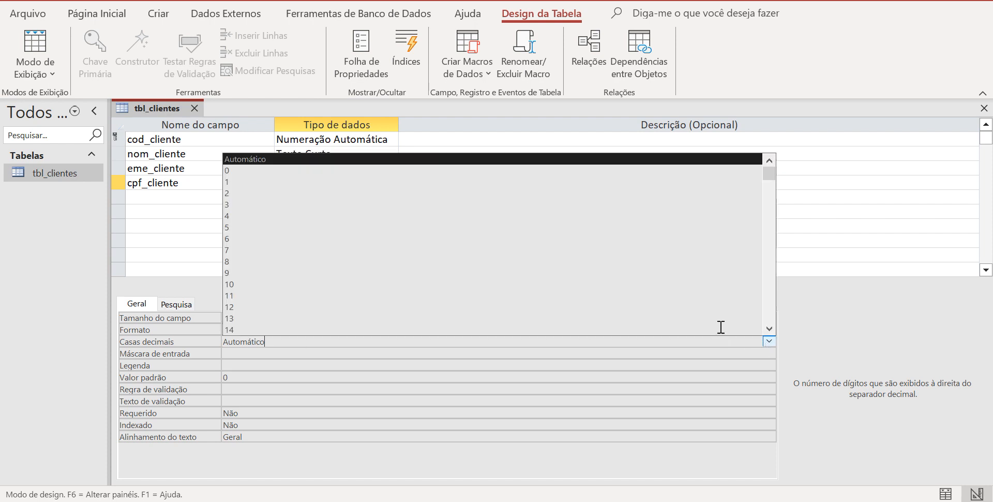
pyautogui.click(277, 171)
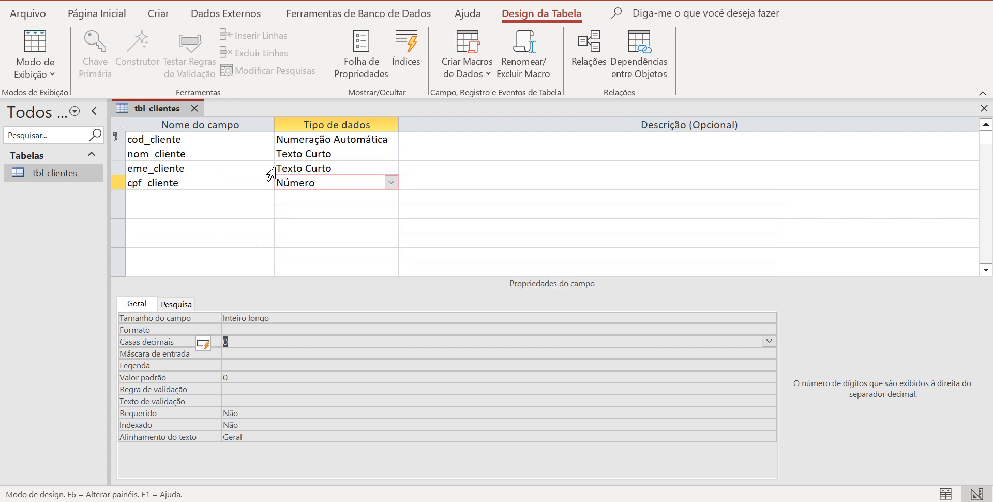
# - Try the input mask wizard on the numeric cpf_cliente field, saving the table, and return the field's data type to Texto Curto
pyautogui.click(241, 354)
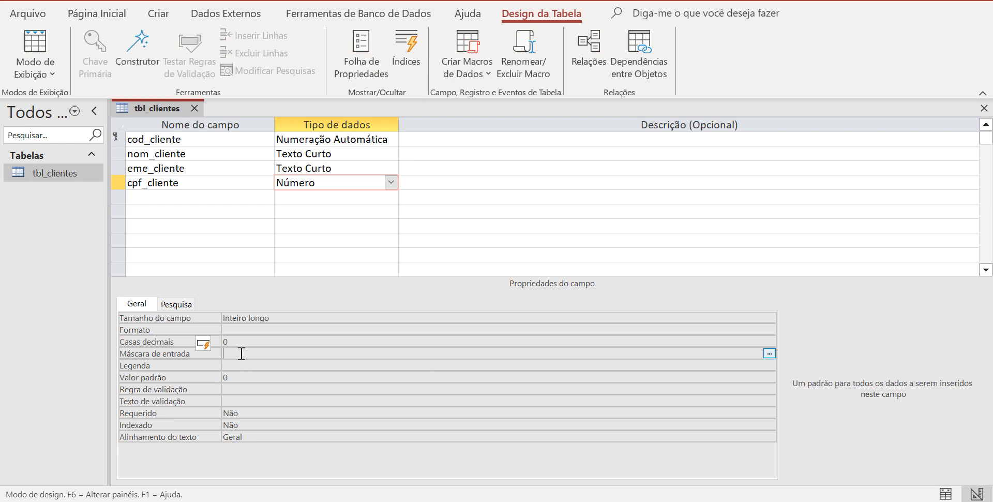
pyautogui.click(770, 353)
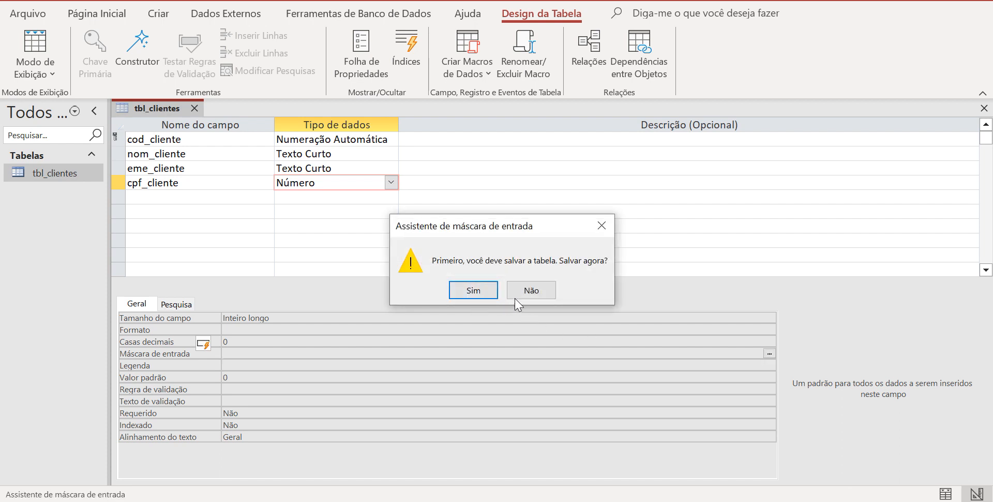
pyautogui.click(481, 295)
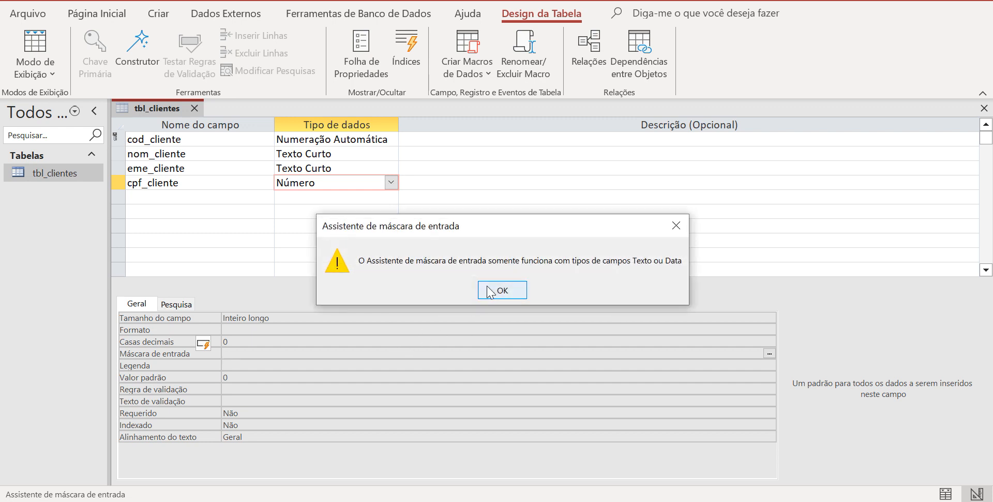
pyautogui.click(497, 289)
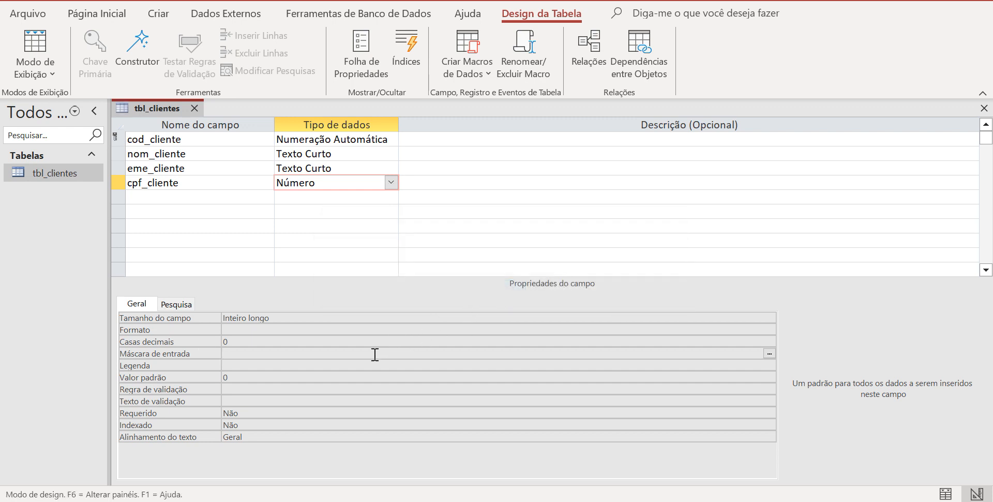
pyautogui.click(770, 355)
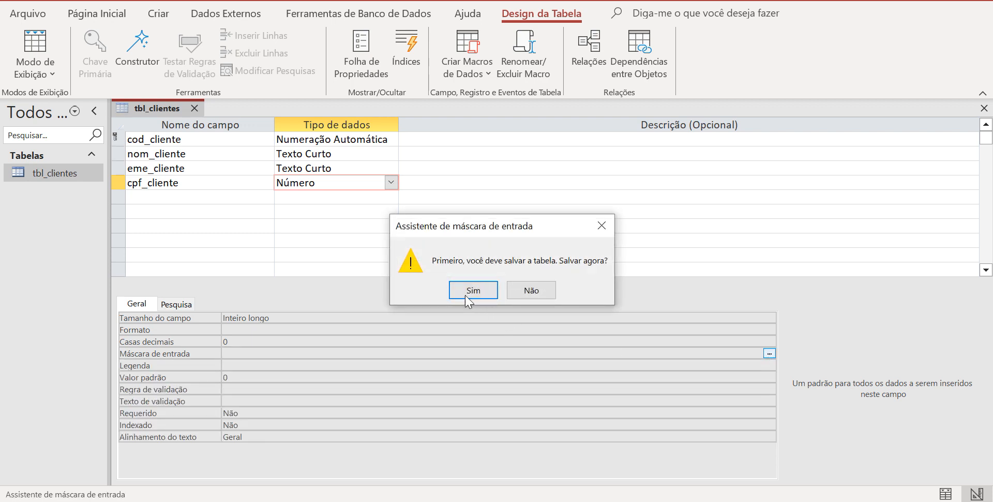
pyautogui.click(468, 295)
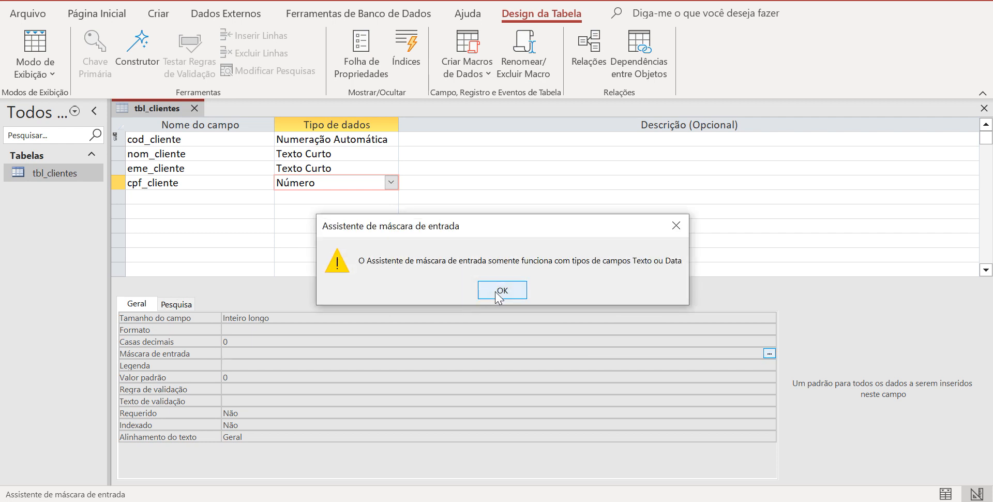
pyautogui.click(497, 293)
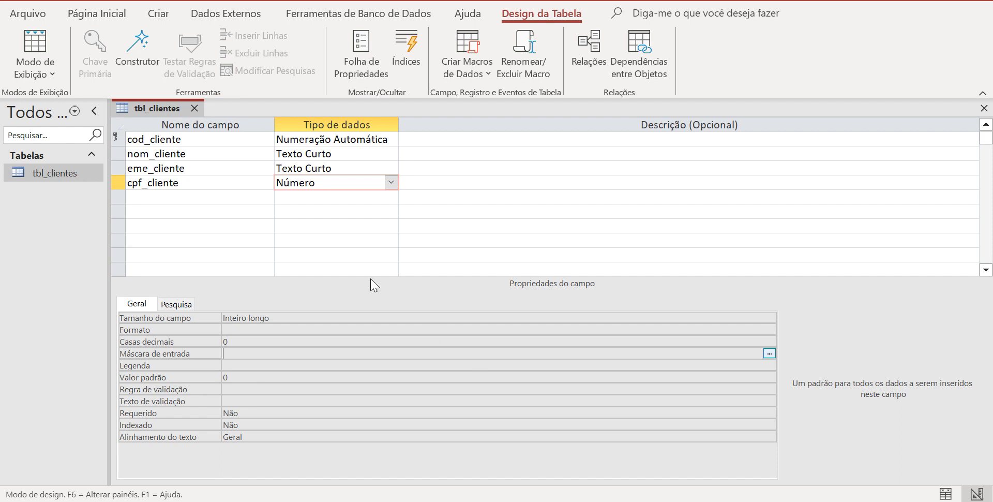
pyautogui.click(394, 184)
pyautogui.click(373, 198)
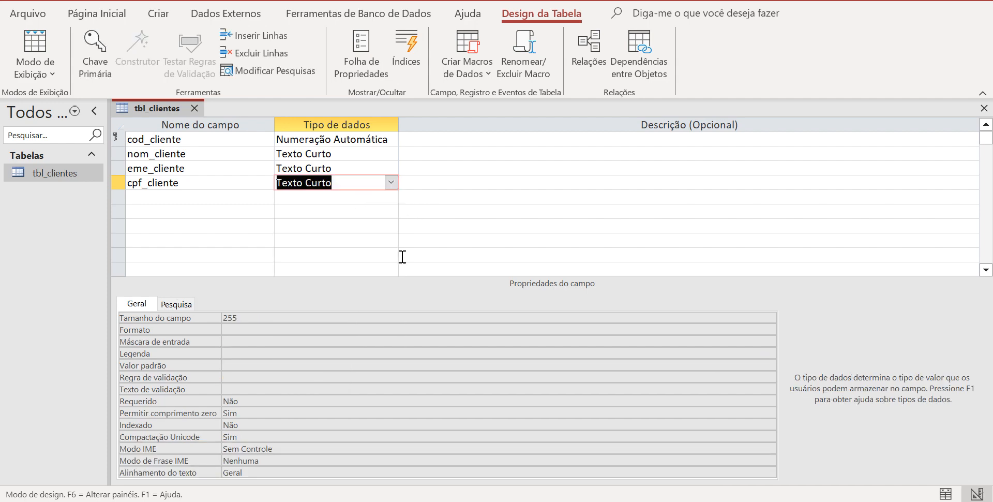
# - Set the cpf_cliente field size to 14 and its caption (Legenda) to CPF
pyautogui.click(221, 319)
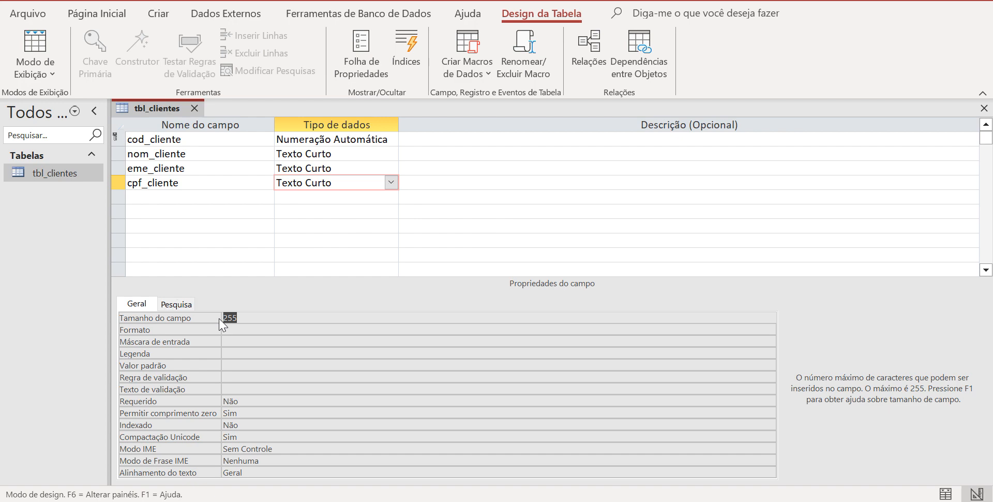
pyautogui.write('14')
pyautogui.click(230, 355)
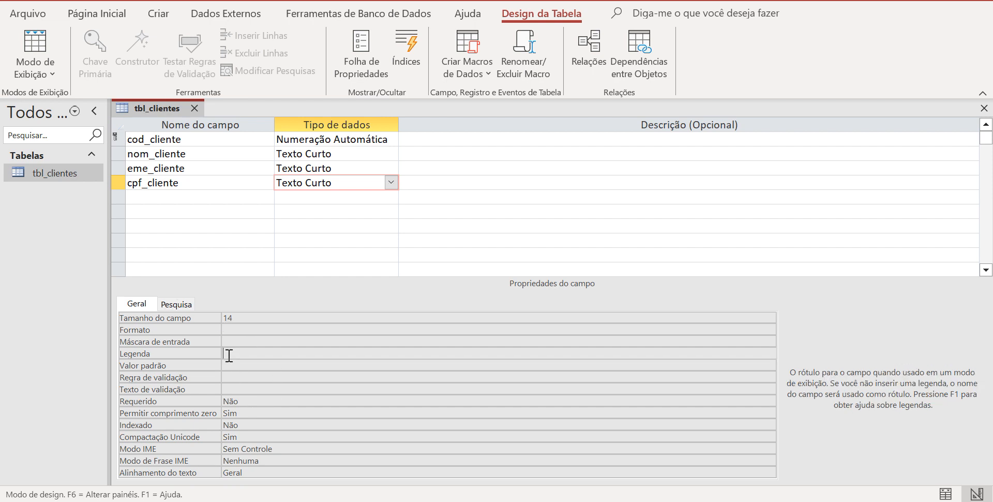
pyautogui.write('CPF')
# - Save the table and apply the wizard's predefined CPF input mask to cpf_cliente, keeping the underscore placeholder
pyautogui.click(252, 339)
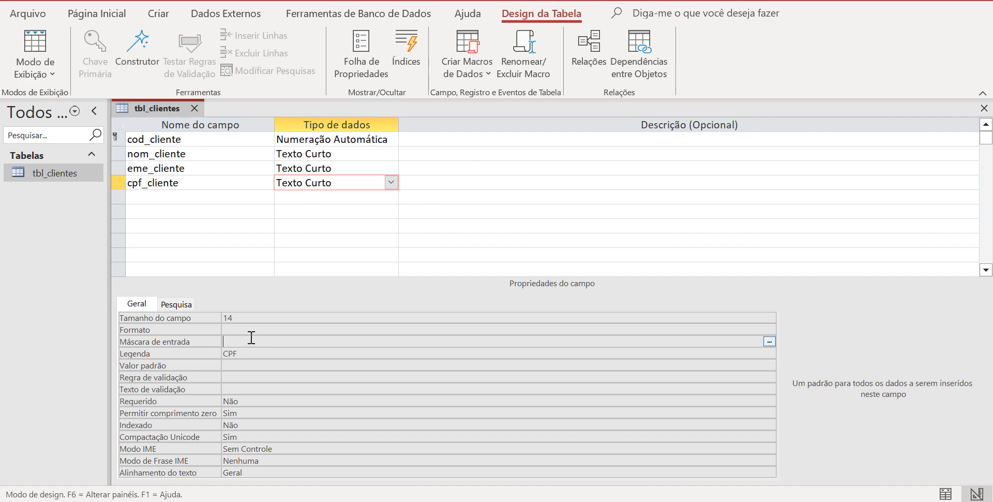
pyautogui.click(769, 341)
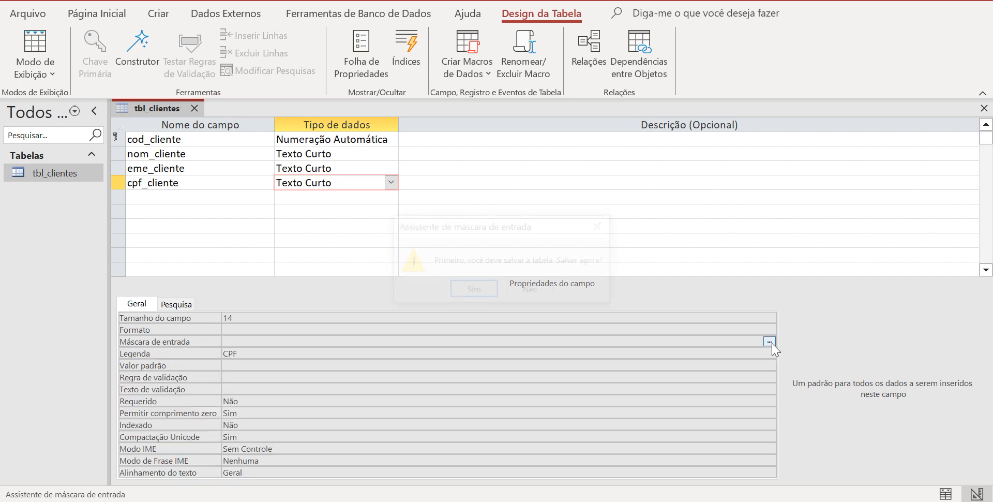
pyautogui.click(472, 290)
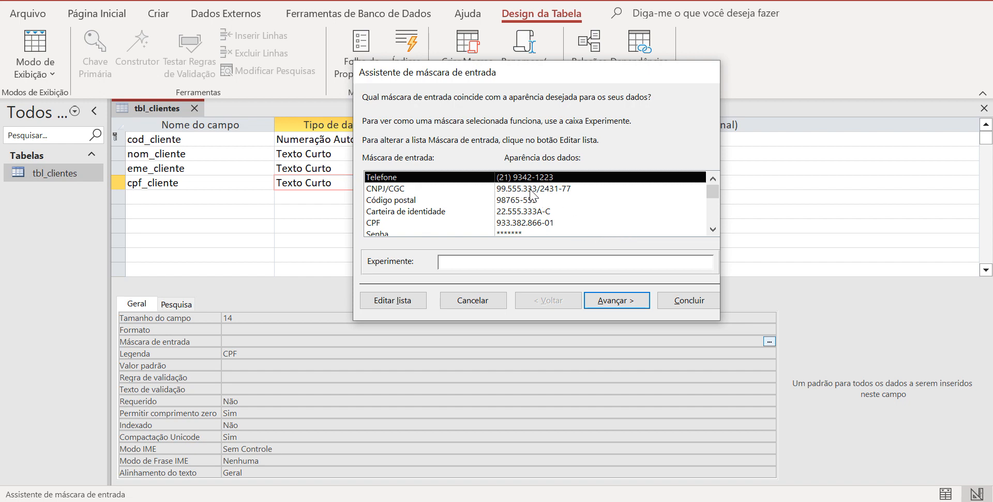
pyautogui.click(531, 224)
pyautogui.click(612, 307)
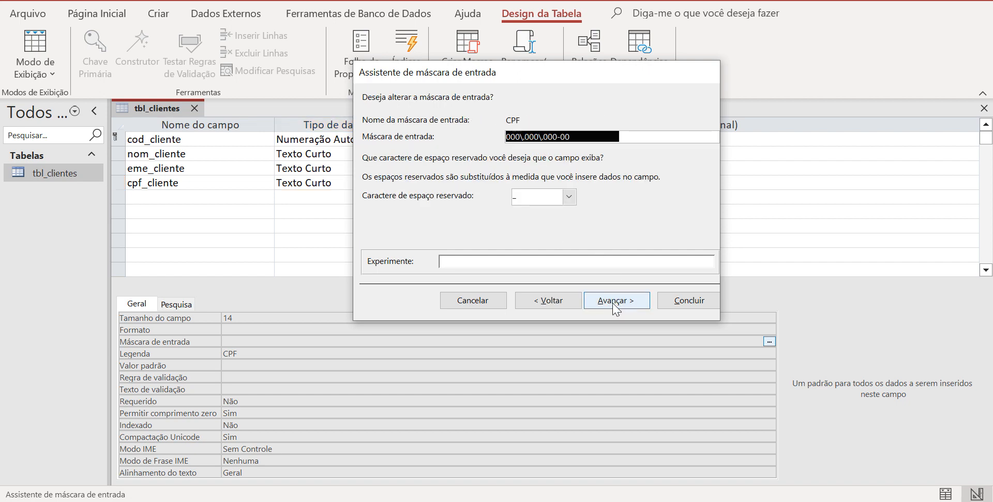
pyautogui.click(614, 306)
pyautogui.click(689, 302)
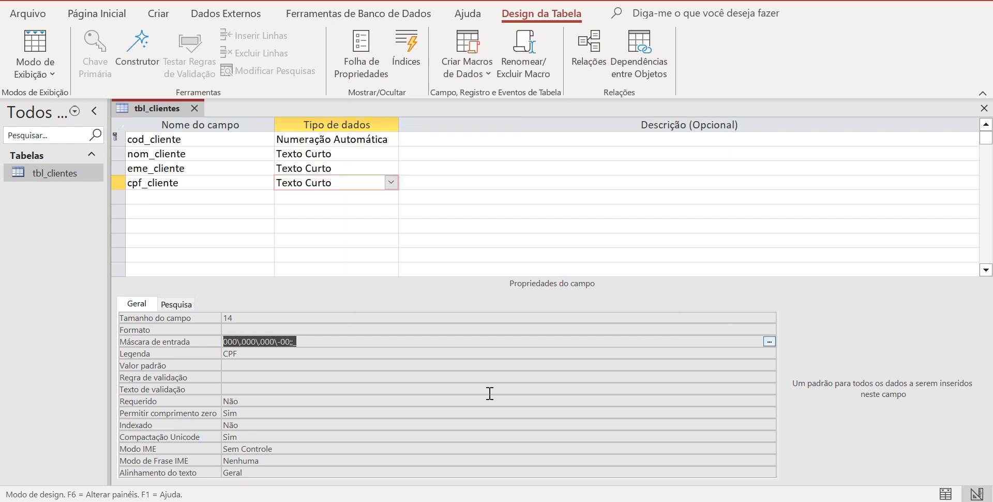
pyautogui.click(290, 366)
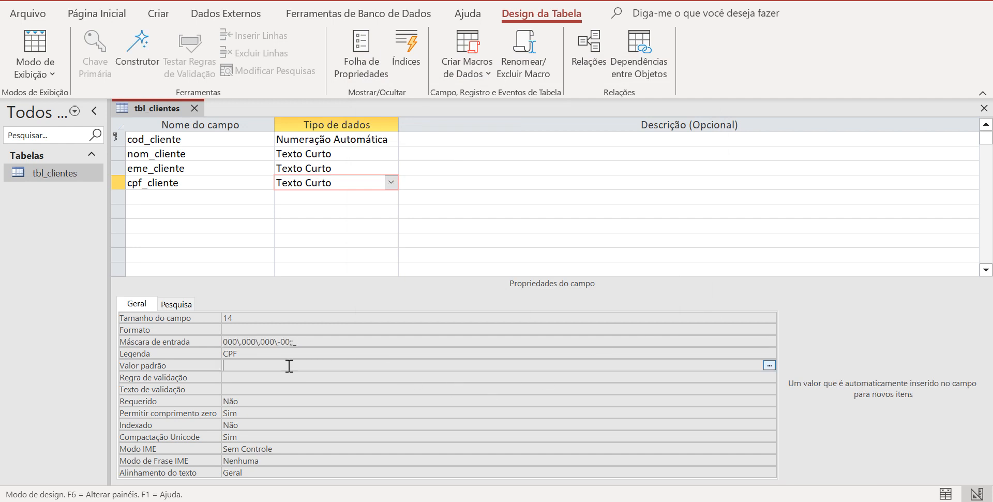